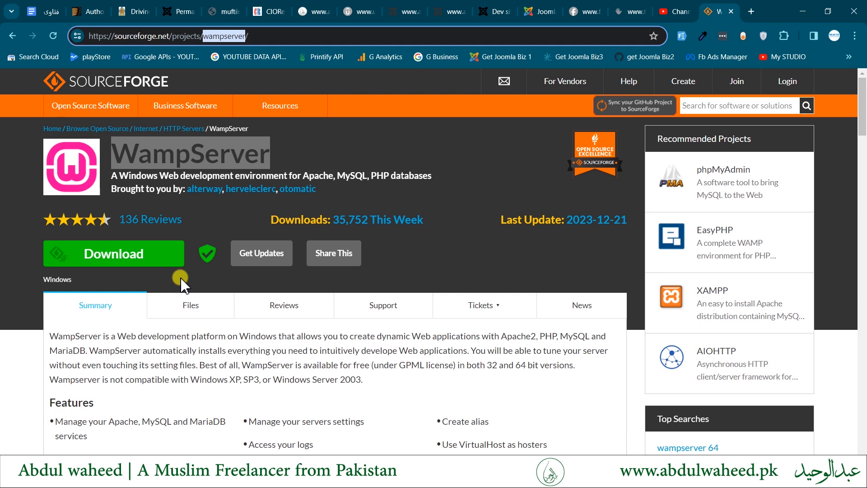
- Start Wampserver64, load the localhost dashboard and open the PhpMyAdmin 5.2.0 login page
key(super)
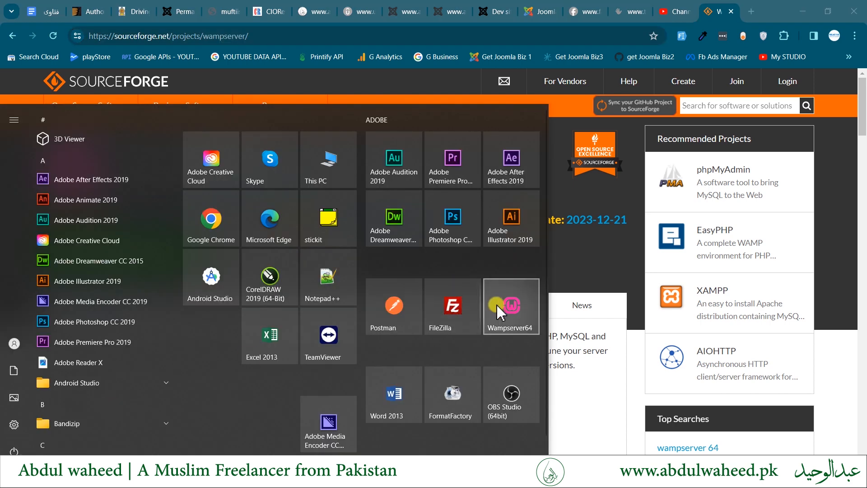
click(502, 304)
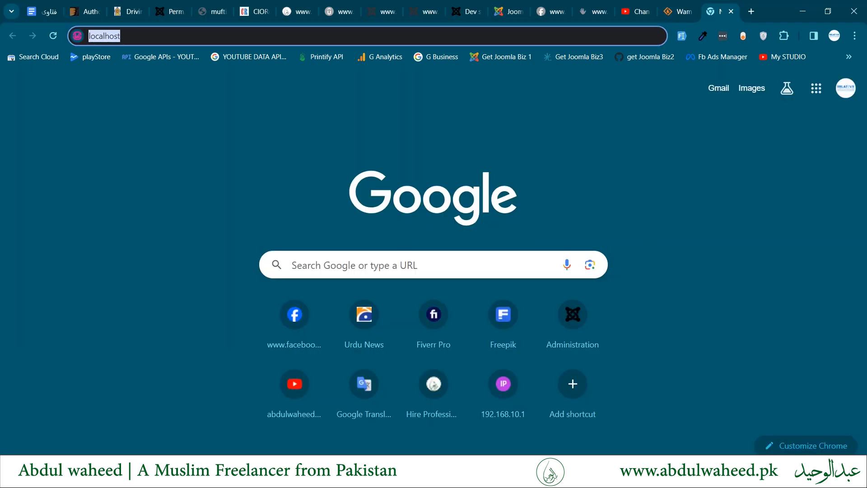
text(localhost)
key(Delete)
key(Return)
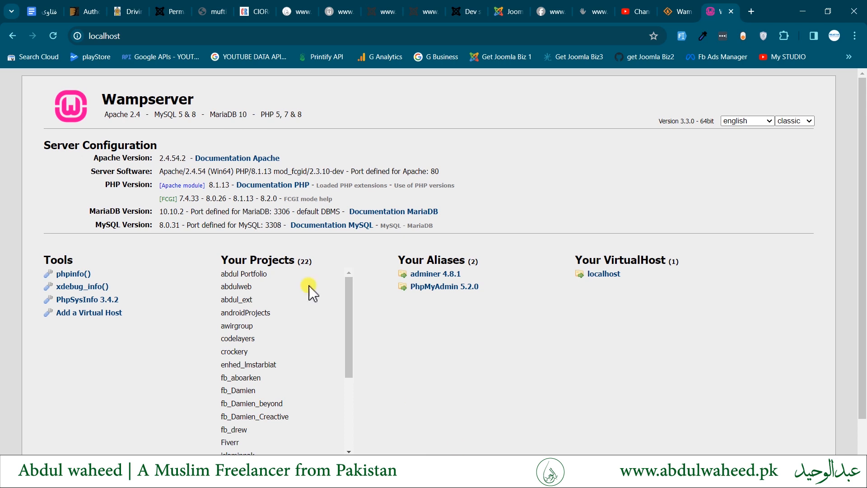
drag(137, 100, 407, 401)
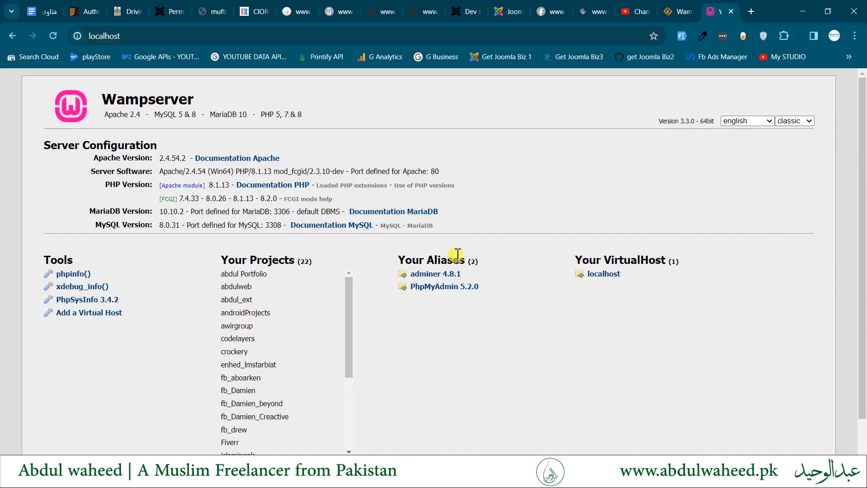
click(427, 287)
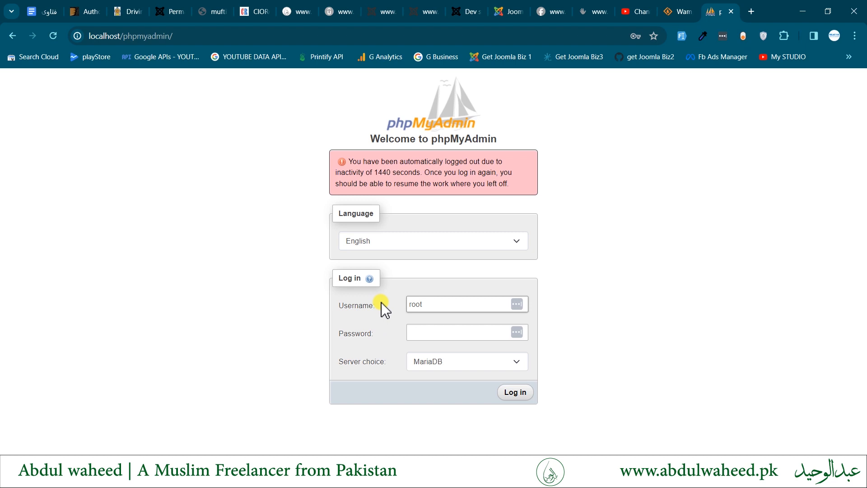
- Log in to phpMyAdmin as root on the MariaDB server
double_click(425, 302)
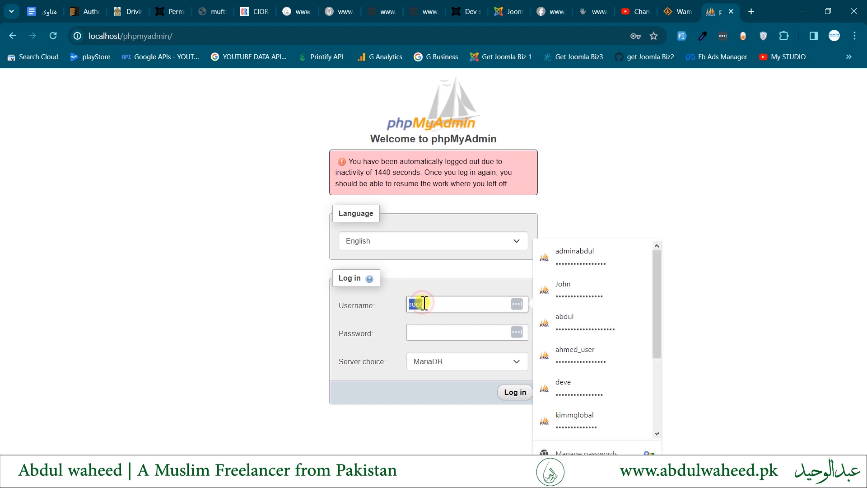
click(381, 339)
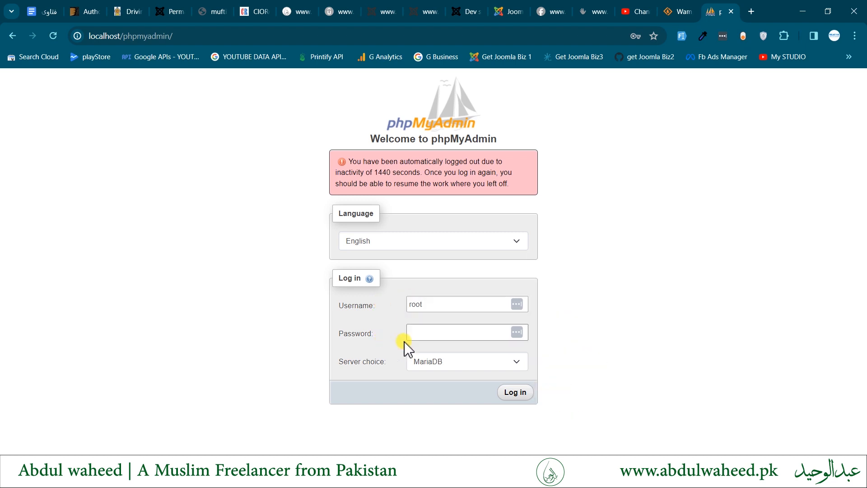
click(510, 393)
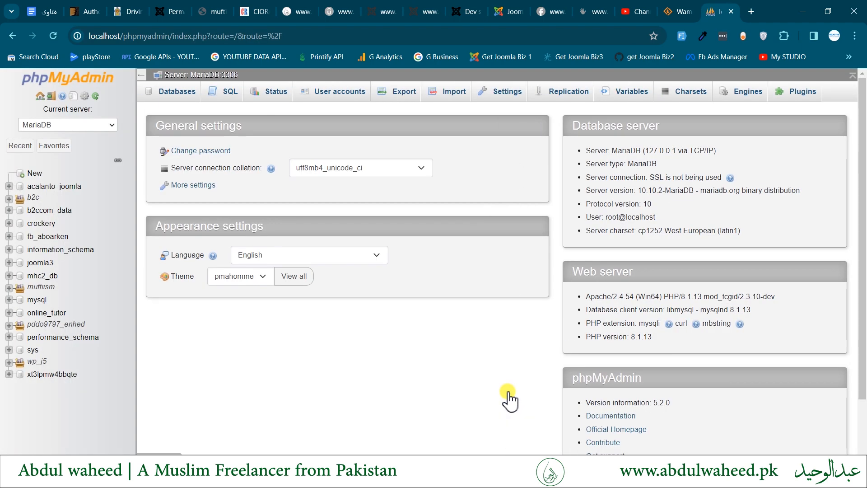
- Create a new empty database named joomla5
click(176, 91)
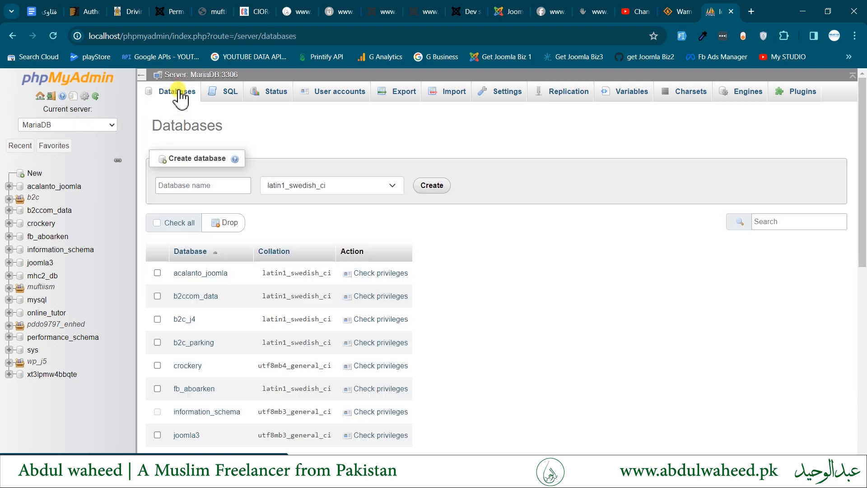
double_click(202, 184)
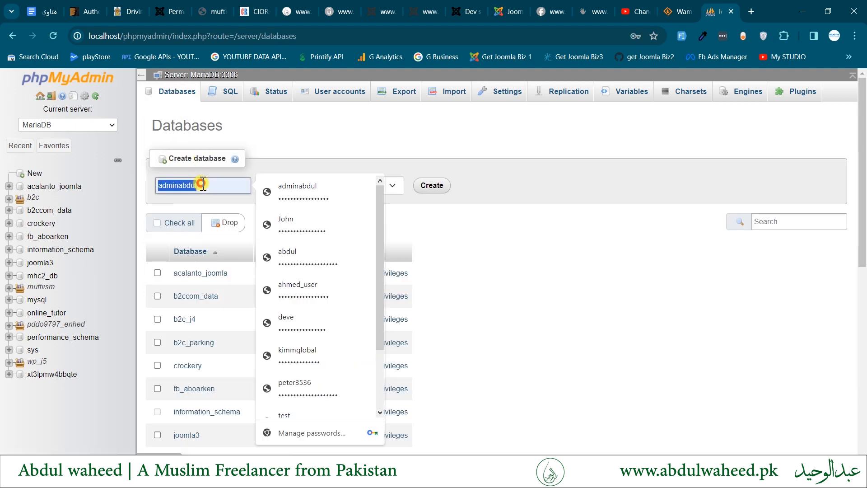
text(joomla)
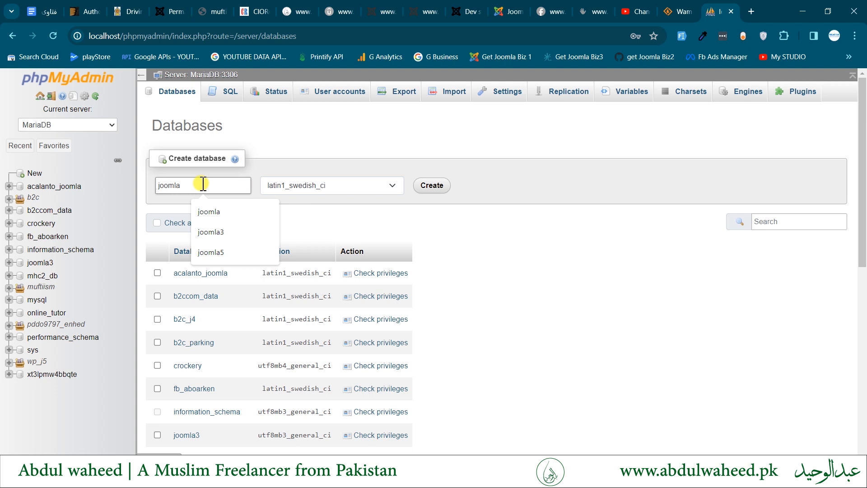
text(5)
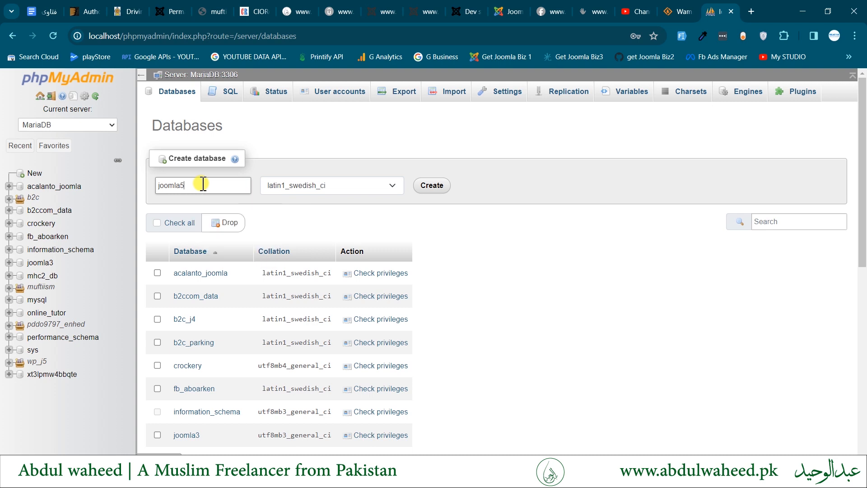
click(441, 183)
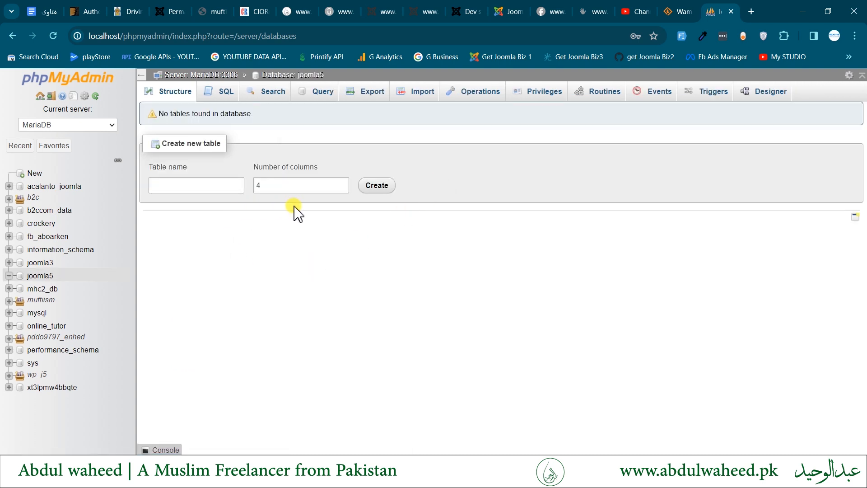
click(338, 92)
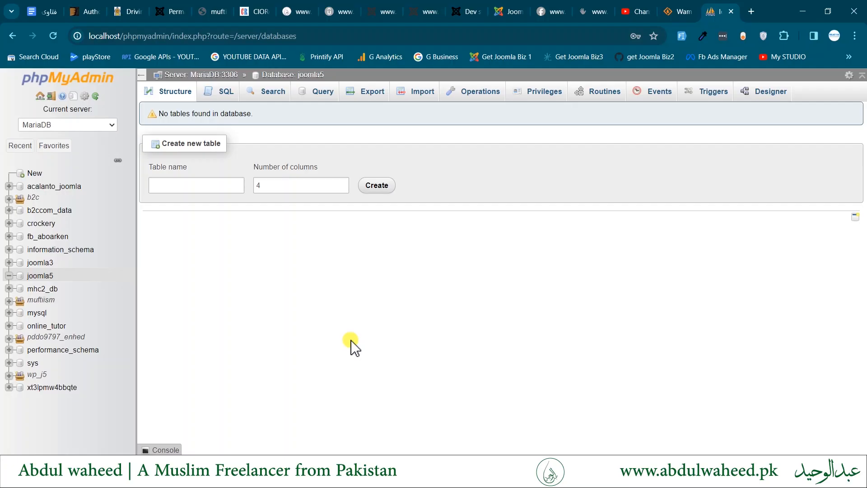
- Load joomla.org in a new browser tab
key(ctrl+t)
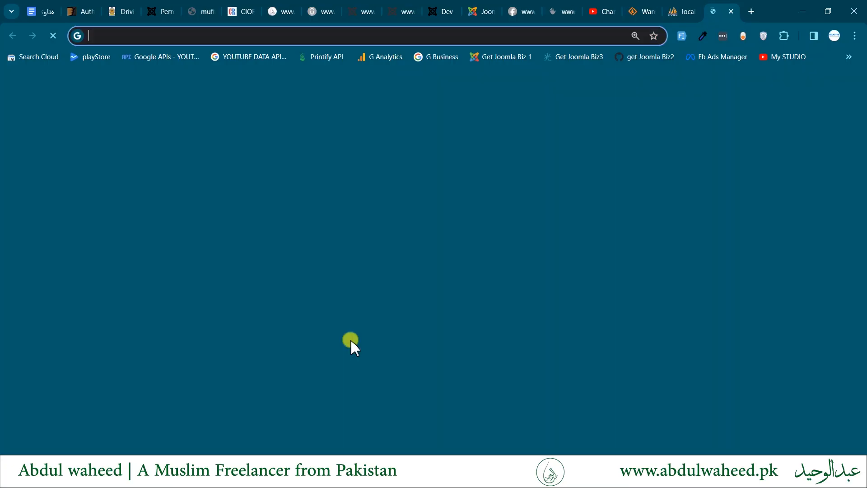
text(d)
key(BackSpace)
key(BackSpace)
text(joomla.or)
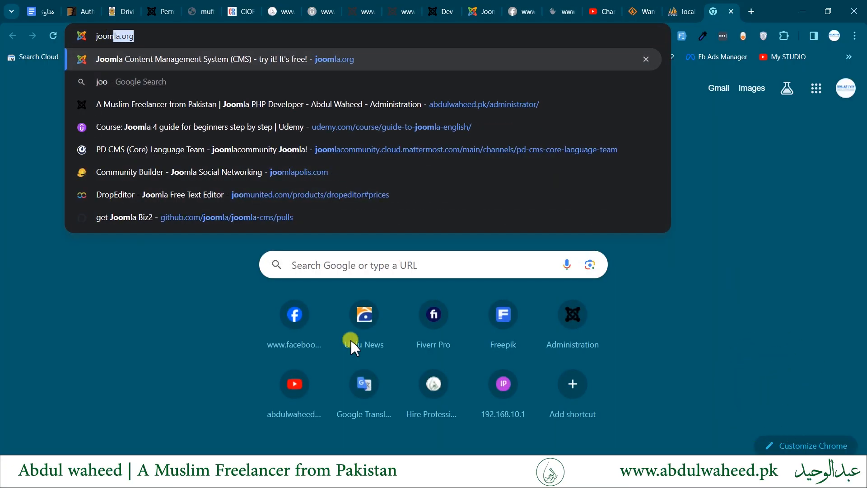
text(g)
key(Return)
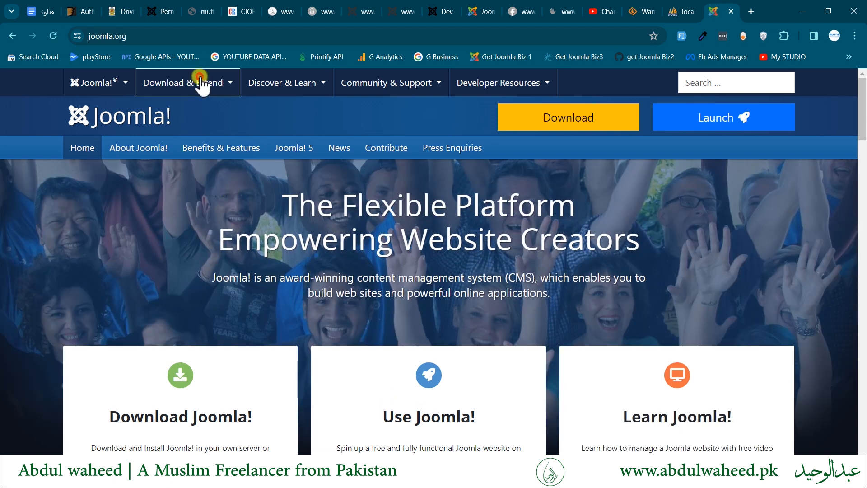
- Download the Joomla 5.0.2 full package from the Downloads page
mouse_move(199, 81)
click(183, 114)
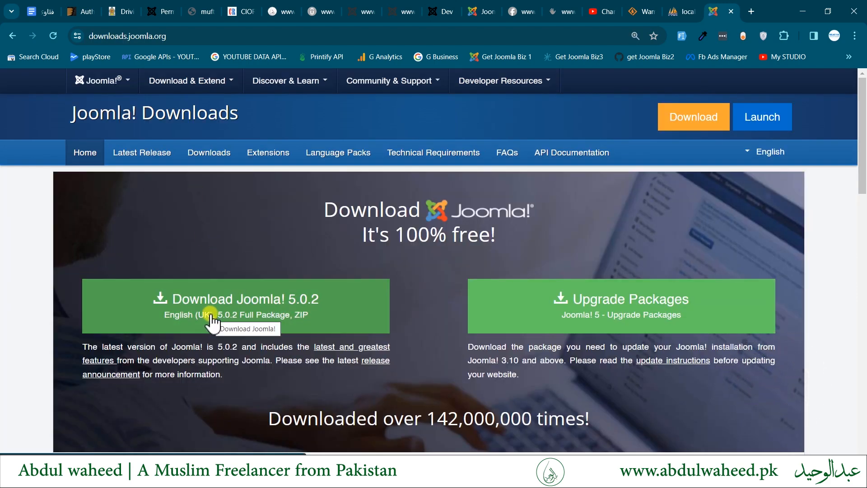
click(211, 317)
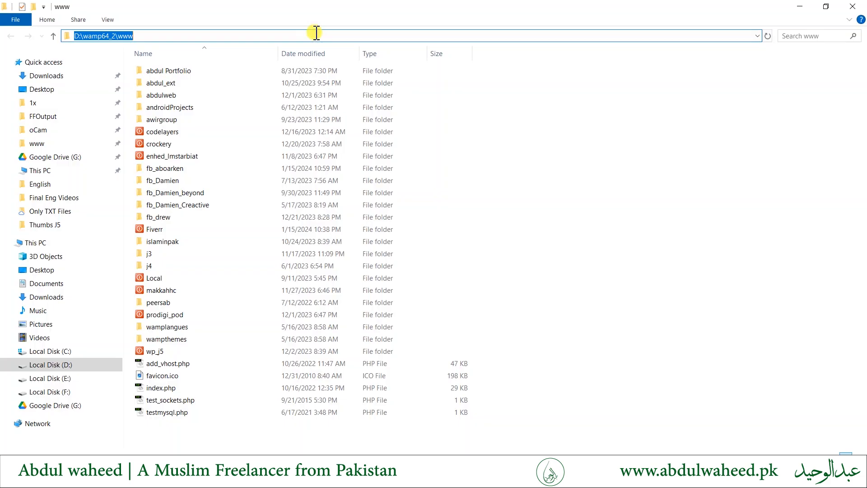
click(313, 31)
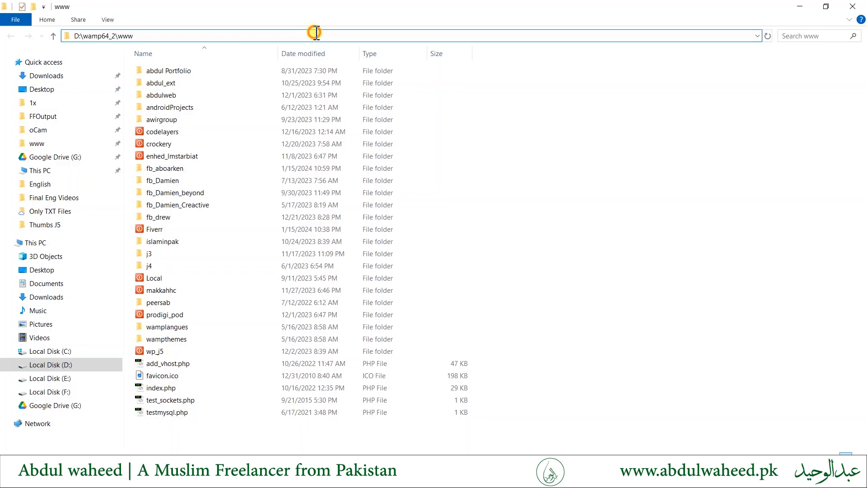
double_click(125, 37)
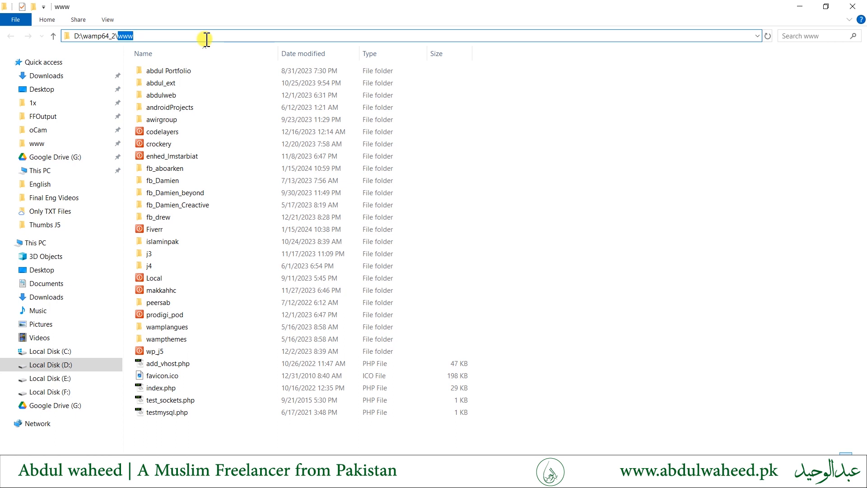
click(500, 183)
right_click(499, 180)
click(501, 183)
text(jo)
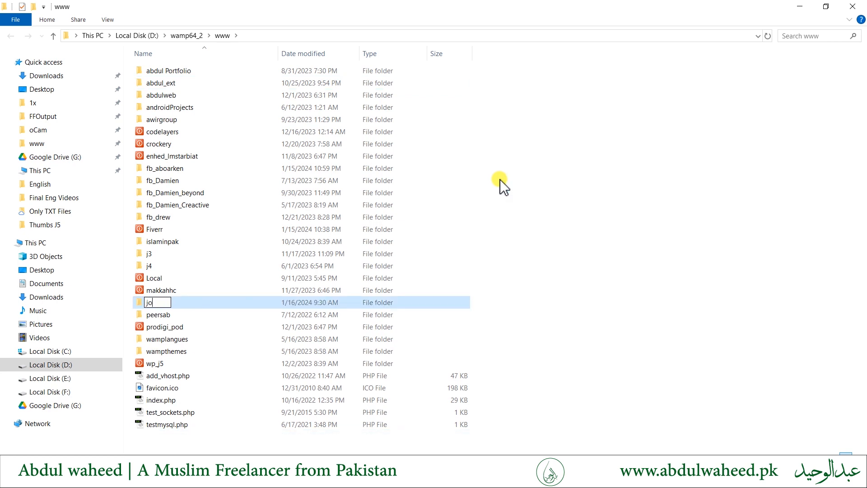
text(omla_demo)
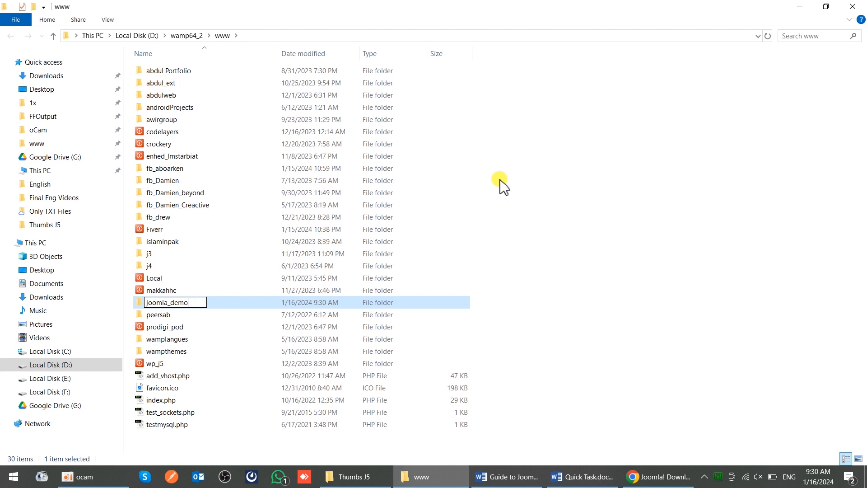
key(Return)
key(Return)
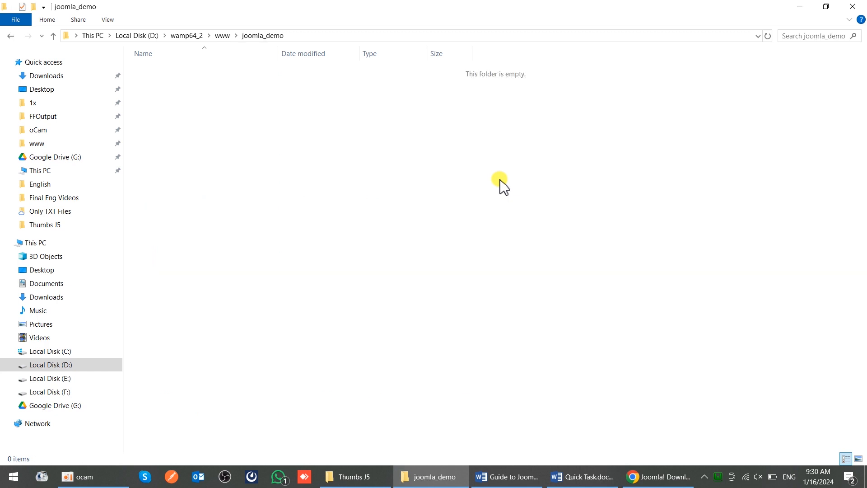
- Move the Joomla 5.0.2 zip from Downloads into the joomla_demo folder
click(33, 77)
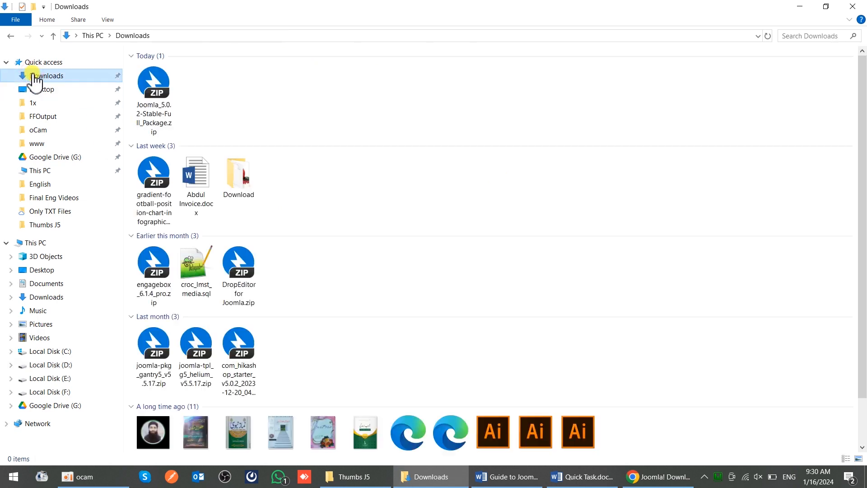
click(137, 109)
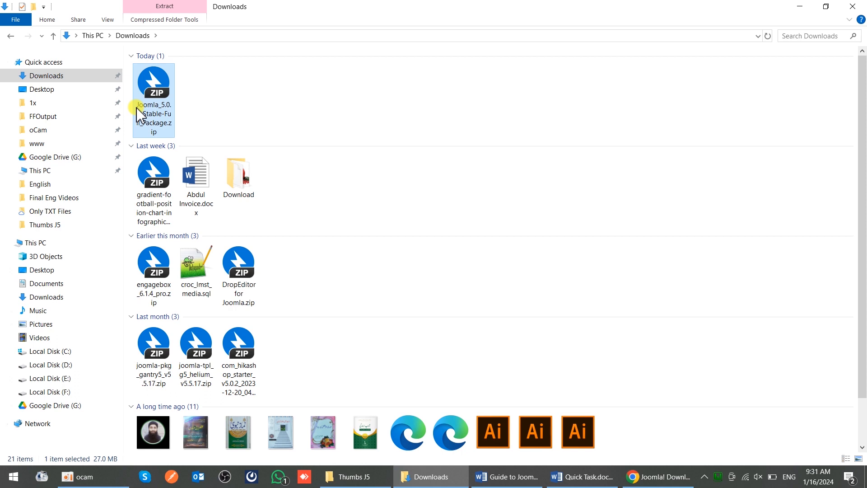
key(ctrl+x)
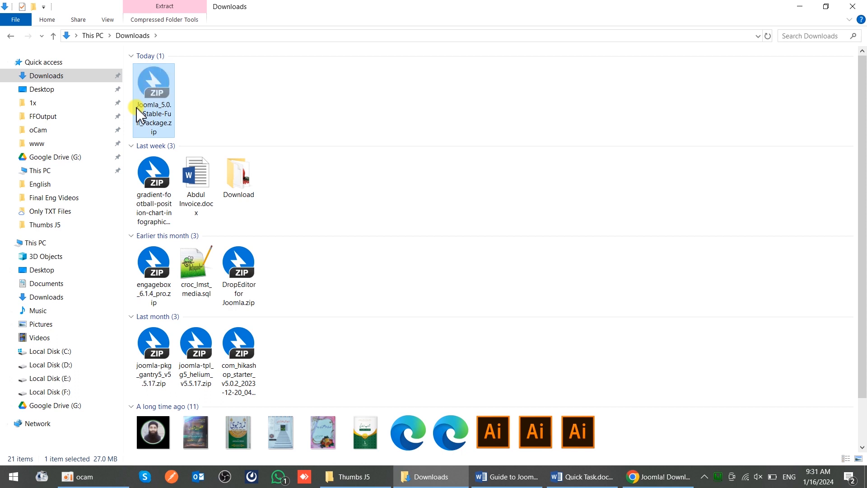
click(11, 36)
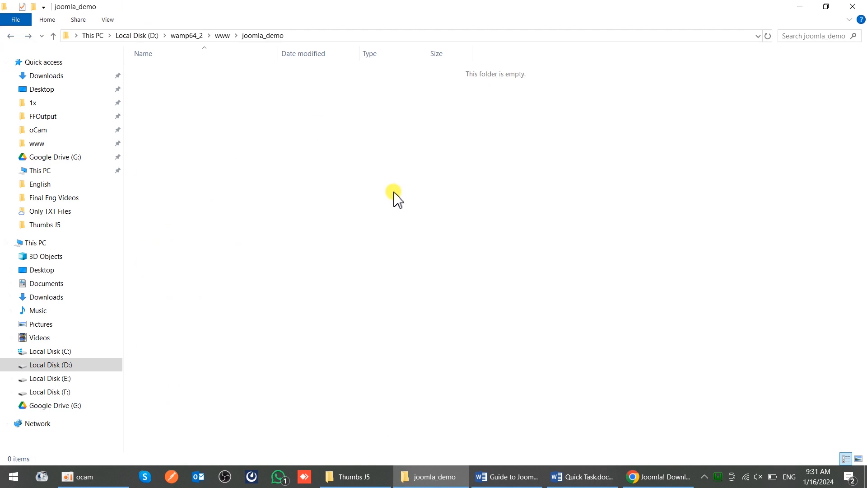
key(ctrl+v)
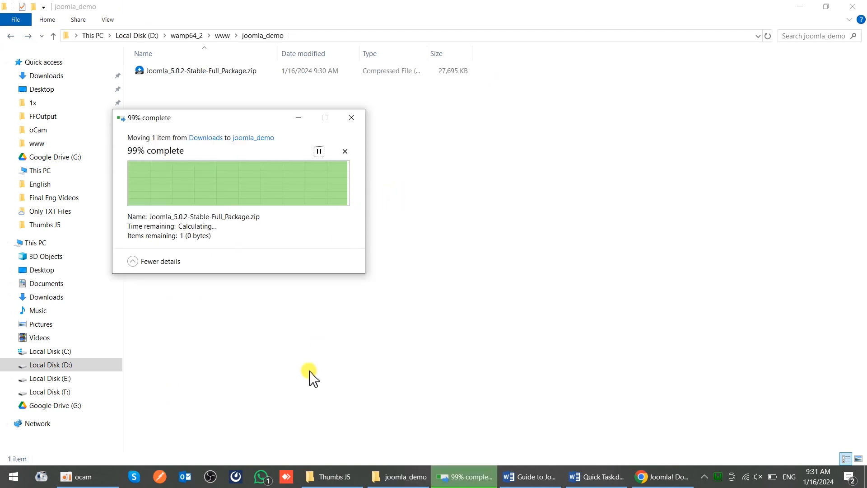
- Extract the Joomla zip into joomla_demo and close the Bandizip report
right_click(178, 72)
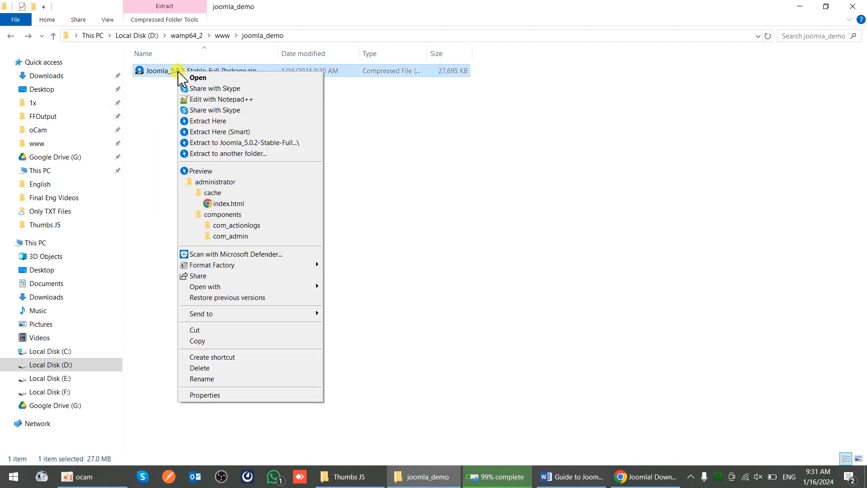
click(220, 121)
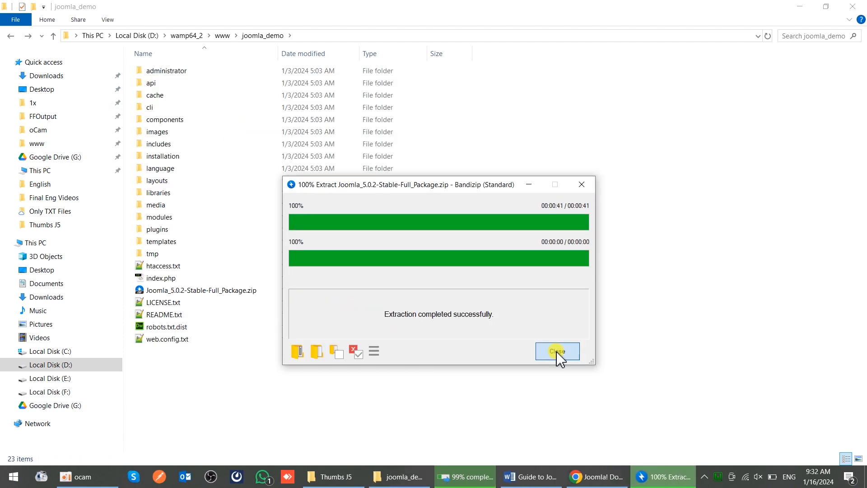
click(557, 351)
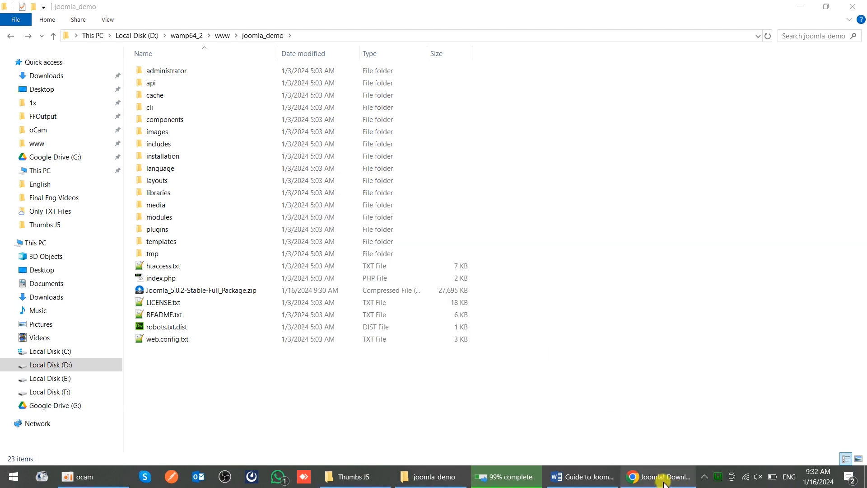
click(658, 476)
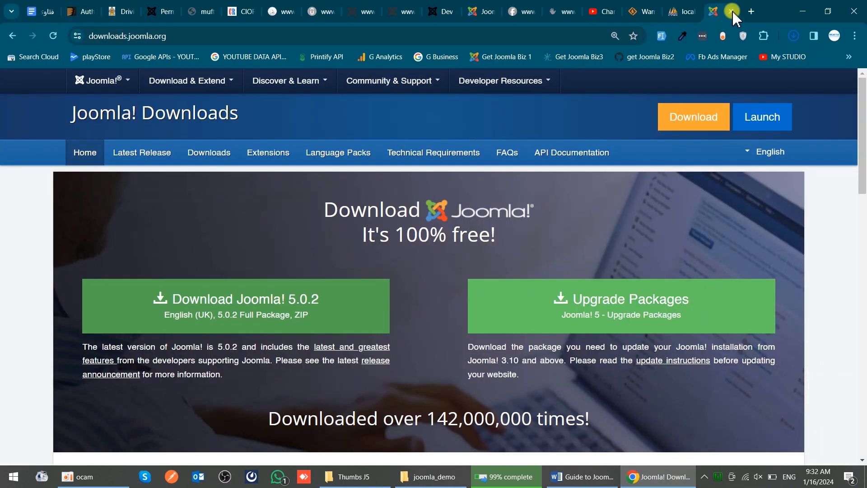
- Load localhost and find joomla_demo in the Your Projects list
click(555, 38)
text(loc)
key(BackSpace)
text(alhost)
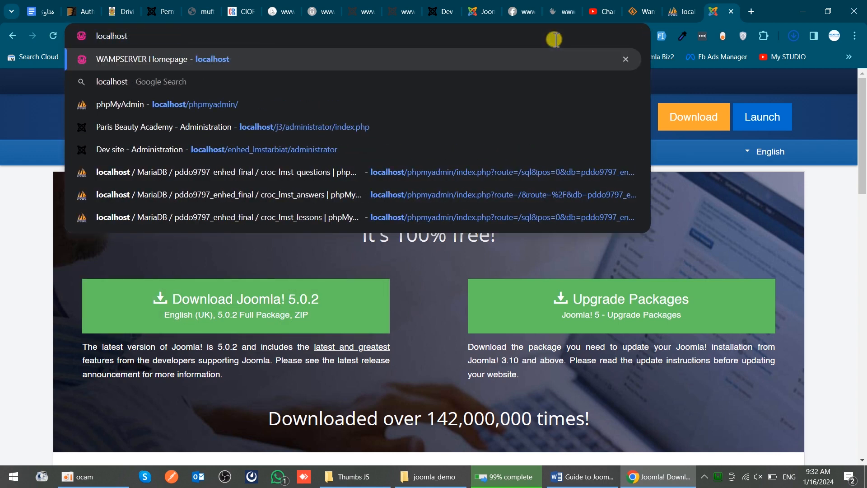
key(Return)
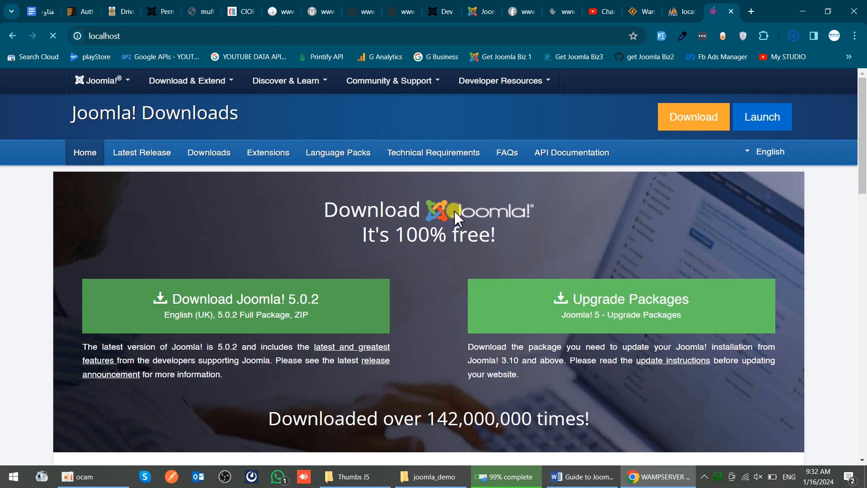
scroll(456, 217, down, 1)
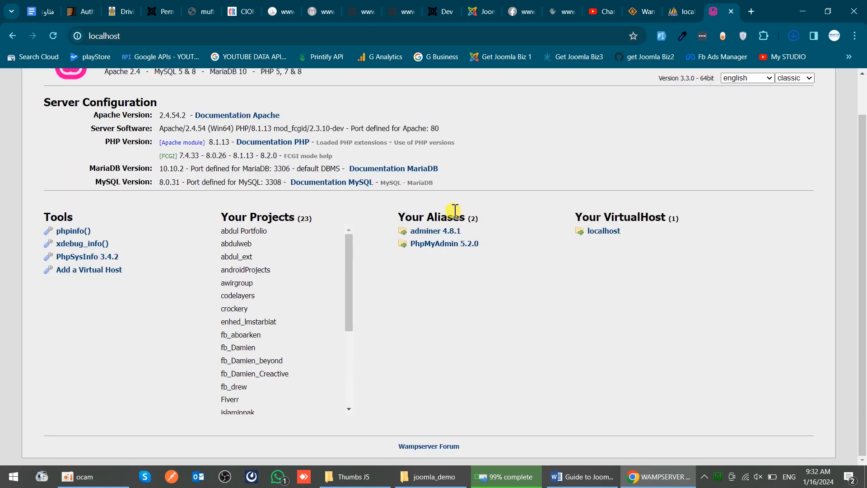
drag(228, 209, 295, 217)
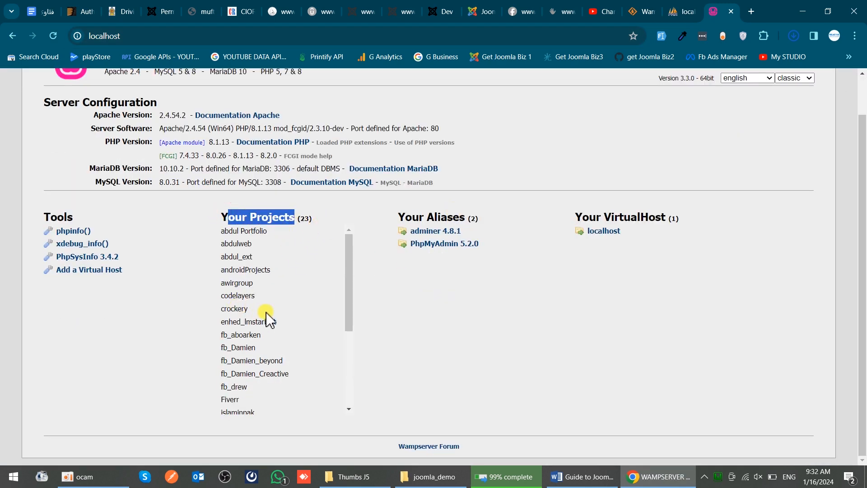
scroll(251, 307, down, 3)
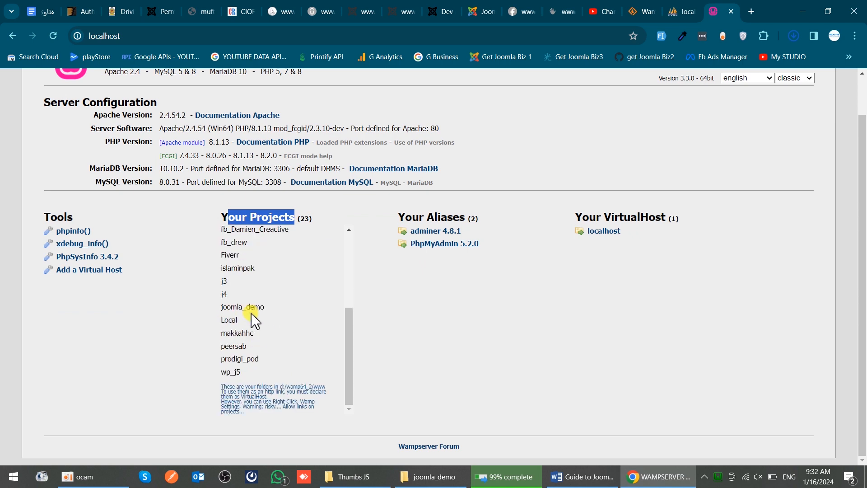
drag(227, 311, 261, 311)
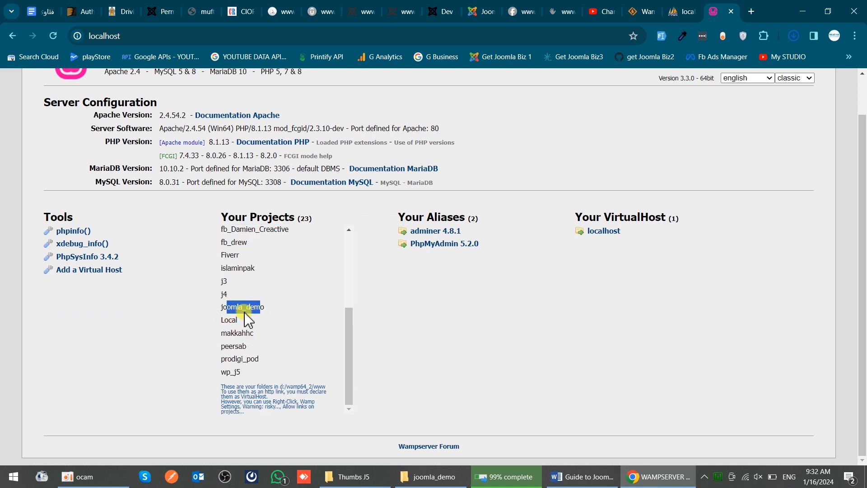
double_click(244, 311)
key(ctrl+c)
- Go to localhost/joomla_demo to launch the Joomla installer
click(208, 33)
click(208, 33)
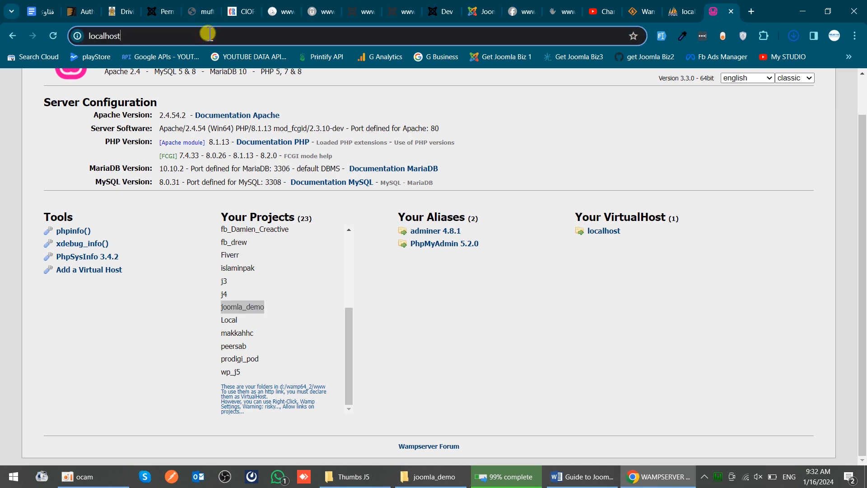
text(/)
key(ctrl+v)
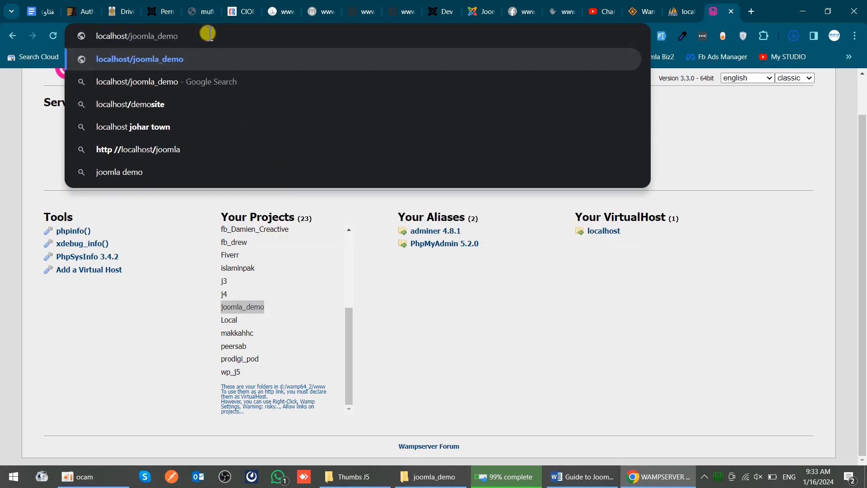
key(Return)
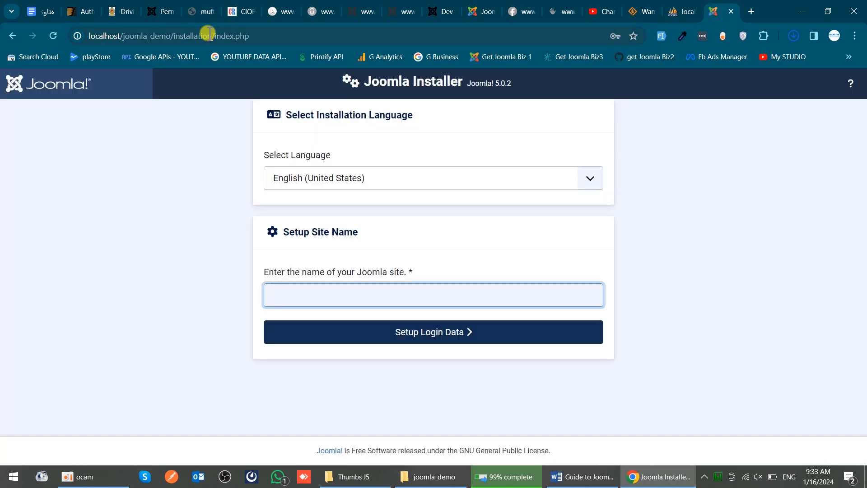
- Keep English (United States) as the installation language
click(305, 179)
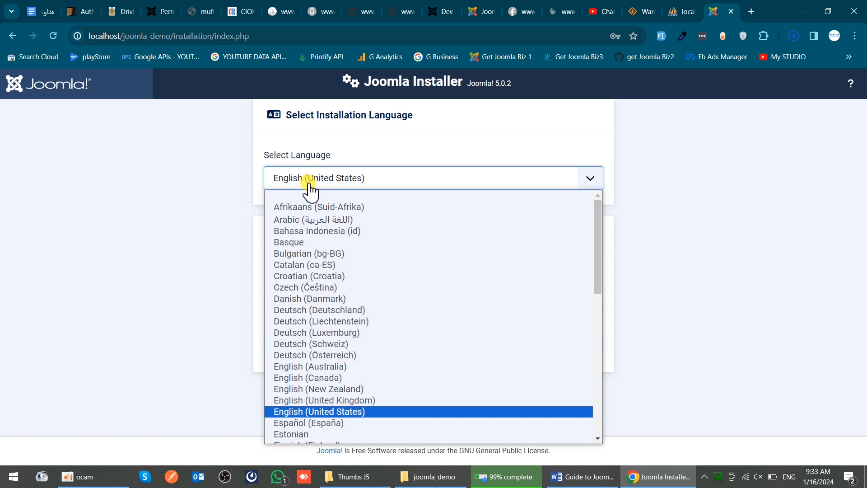
click(310, 186)
click(167, 182)
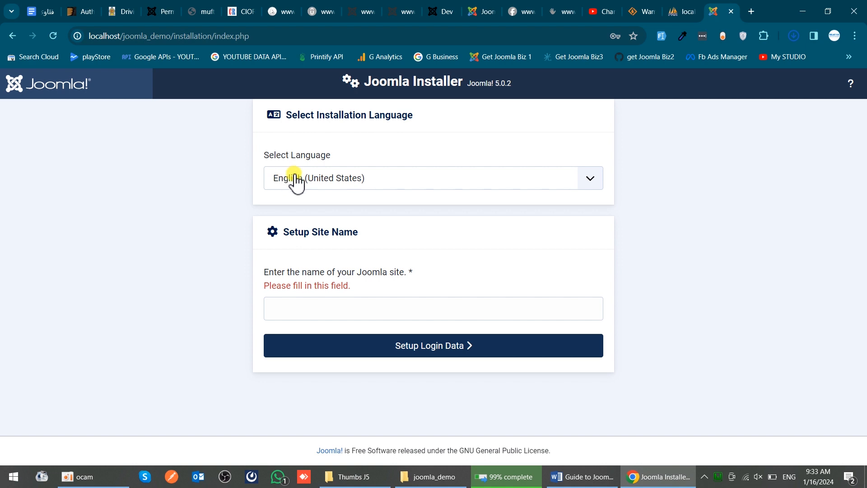
- Enter Joomla Demo as the site name
click(336, 310)
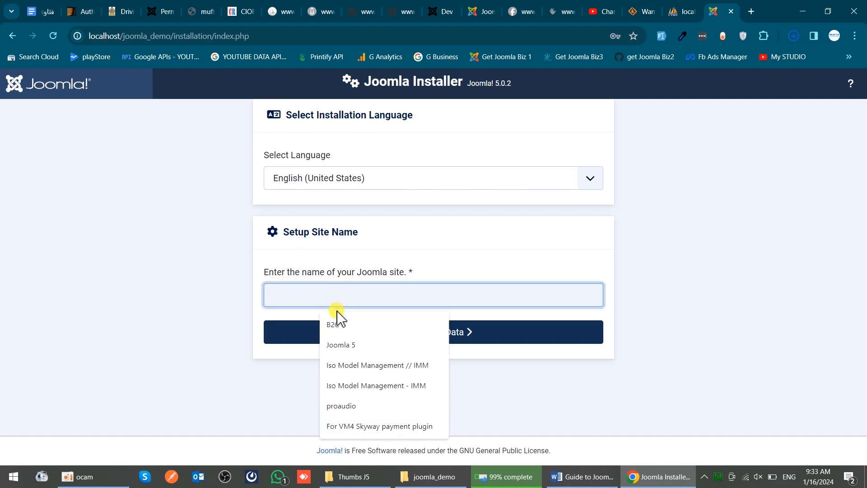
text(omlma)
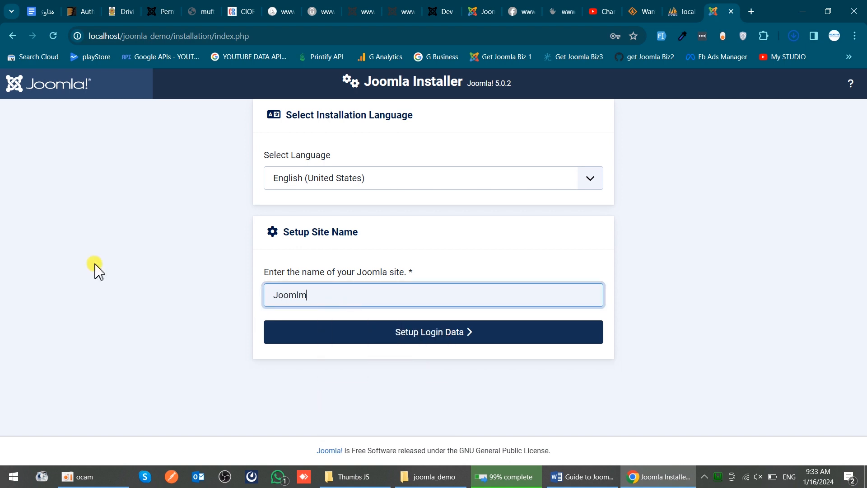
key(BackSpace)
key(BackSpace)
text(a Demo)
- Fill in the Super User's real name and username on the Login Data step
click(422, 338)
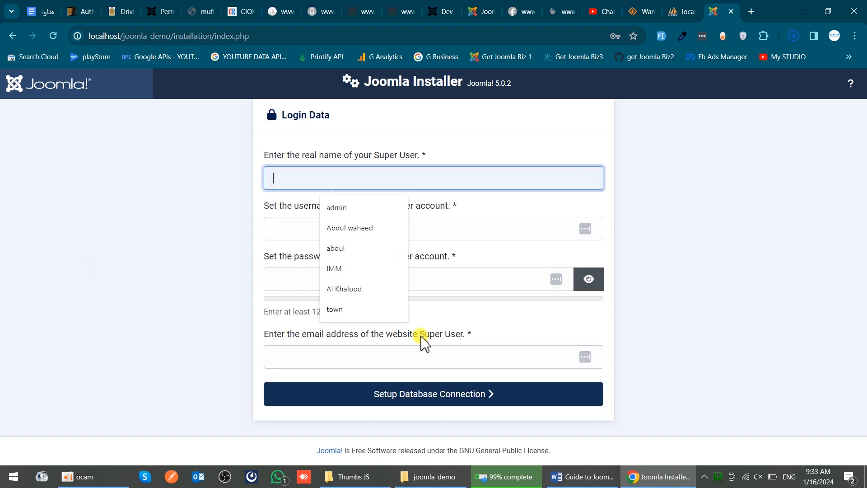
click(165, 268)
click(328, 198)
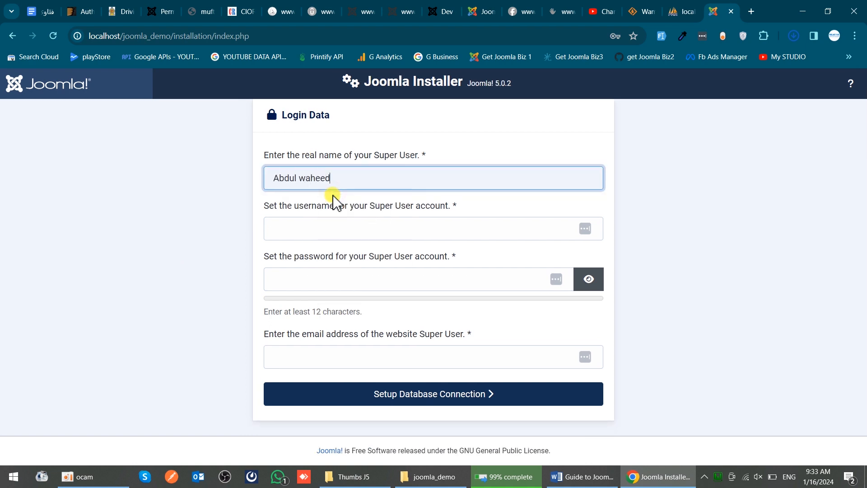
key(Tab)
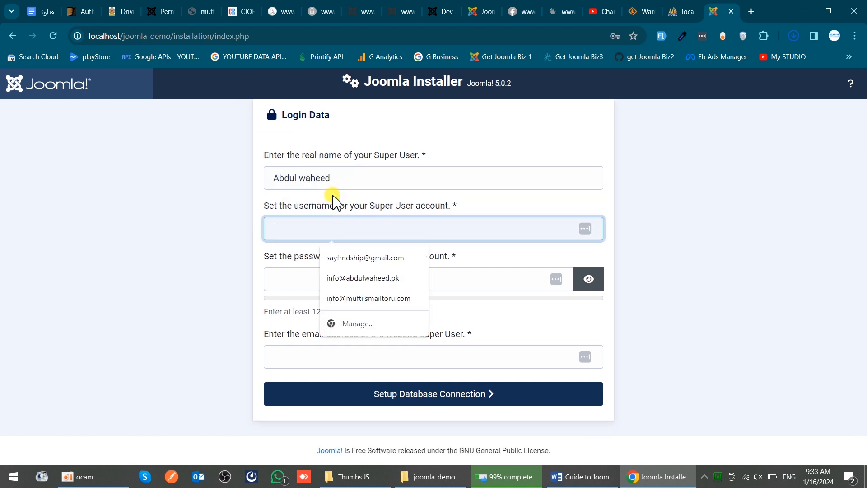
text(admin)
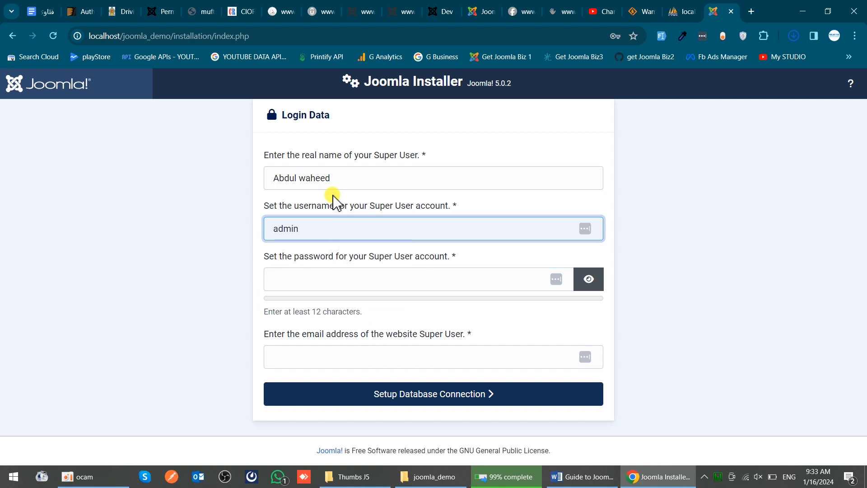
key(BackSpace)
key(BackSpace)
key(BackSpace)
key(BackSpace)
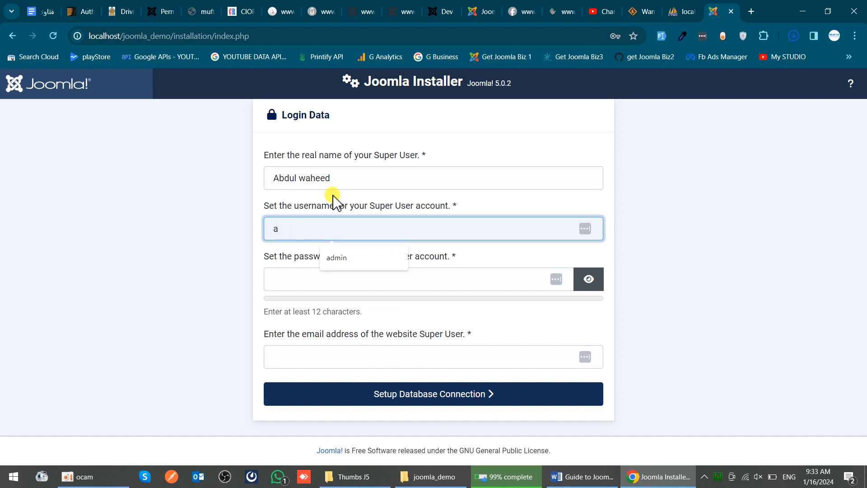
text(b)
key(BackSpace)
text(dmi)
key(alt+Tab)
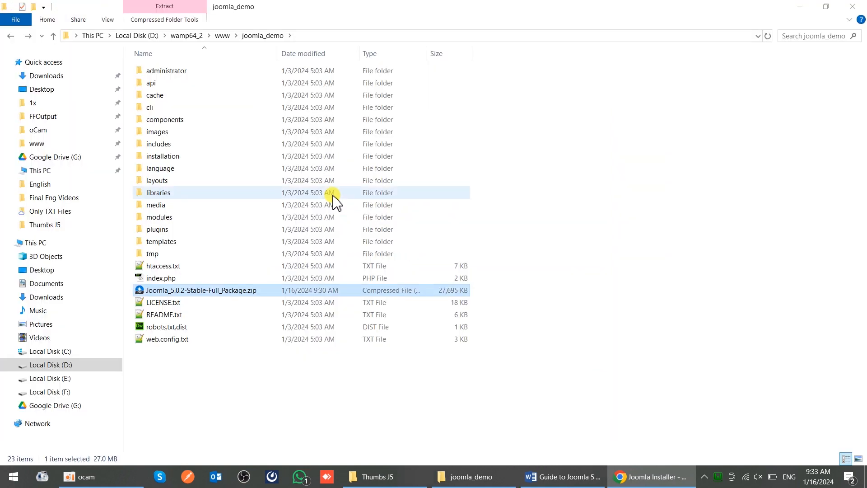
key(alt+Tab)
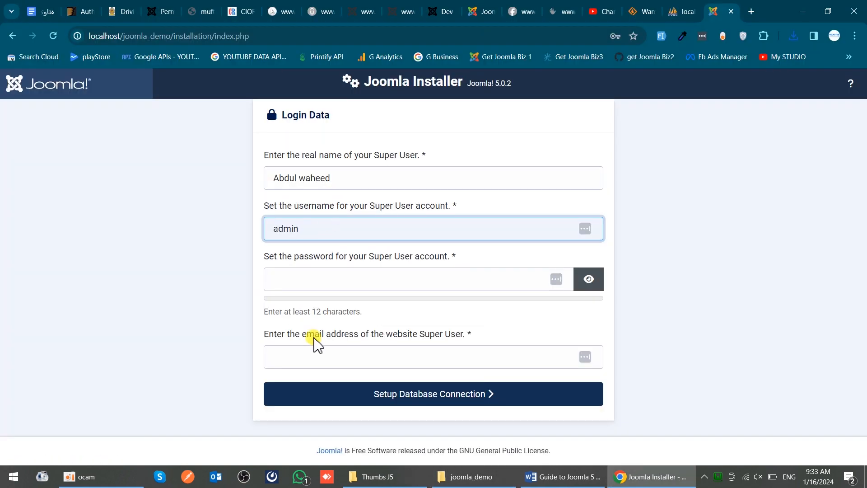
- Correct the Super User password until 'Password accepted' appears, then enter the e-mail address
click(331, 282)
text(*******)
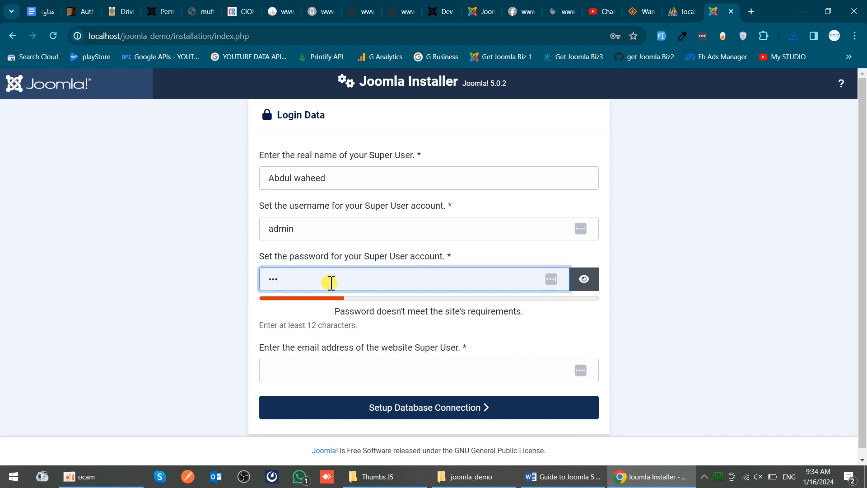
text(***)
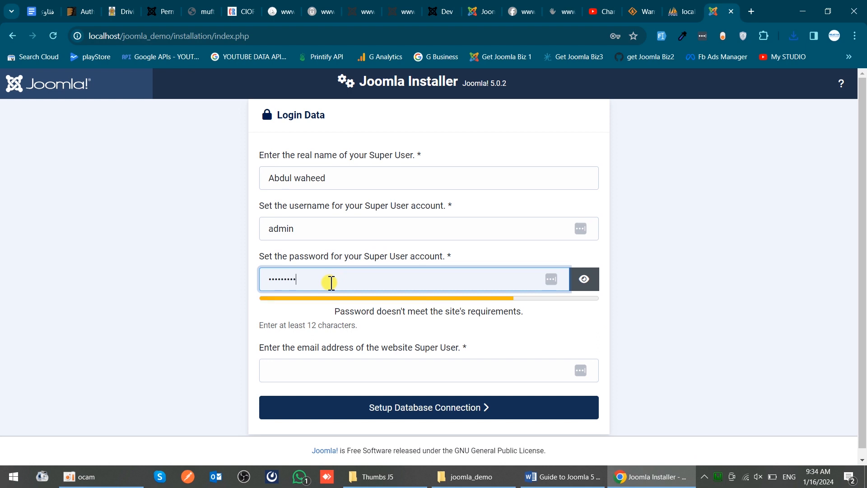
click(594, 281)
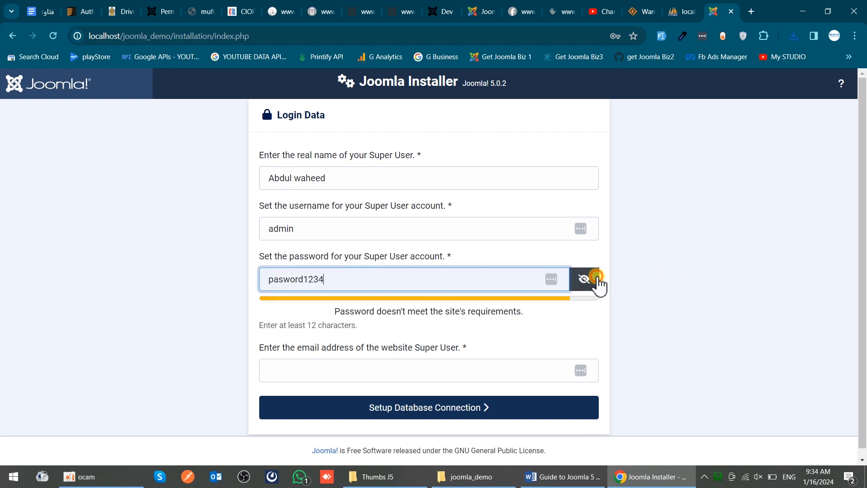
click(284, 278)
text(s)
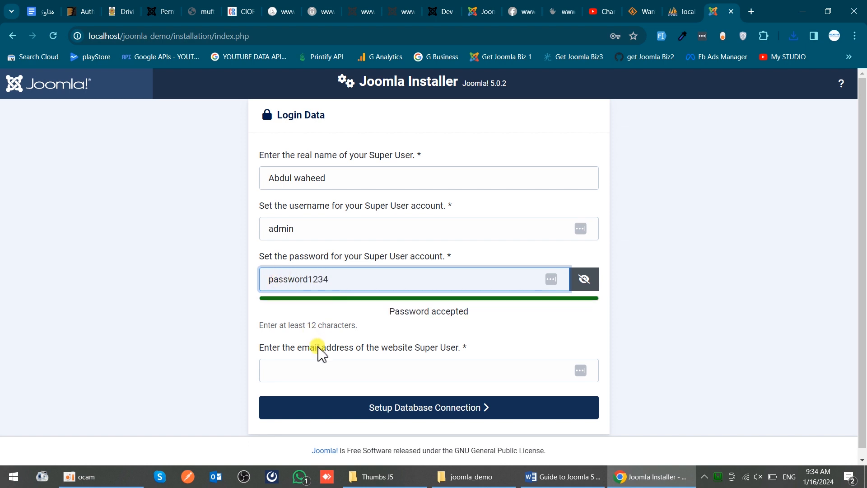
drag(392, 311, 494, 319)
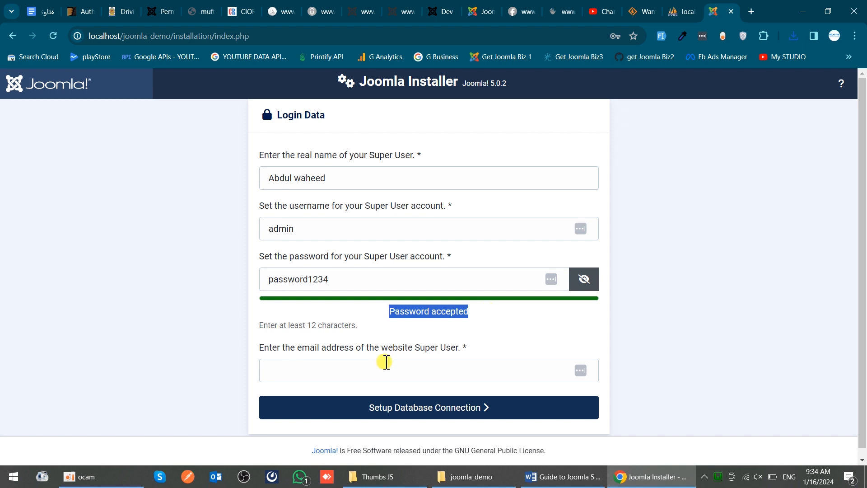
click(334, 372)
text(sayf)
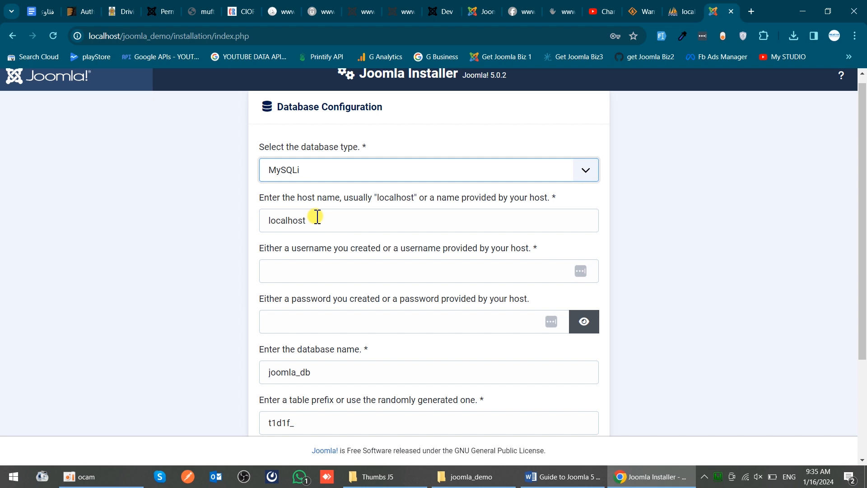
- Enter root as the database username
click(313, 273)
text(root)
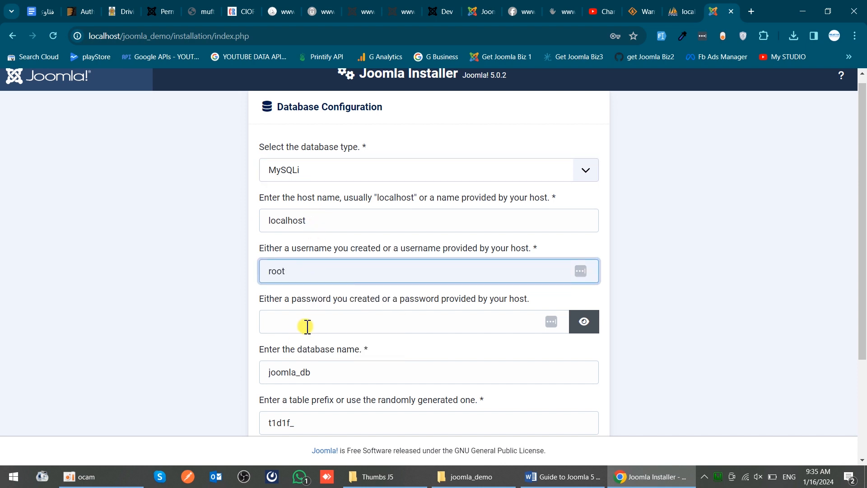
scroll(307, 325, down, 2)
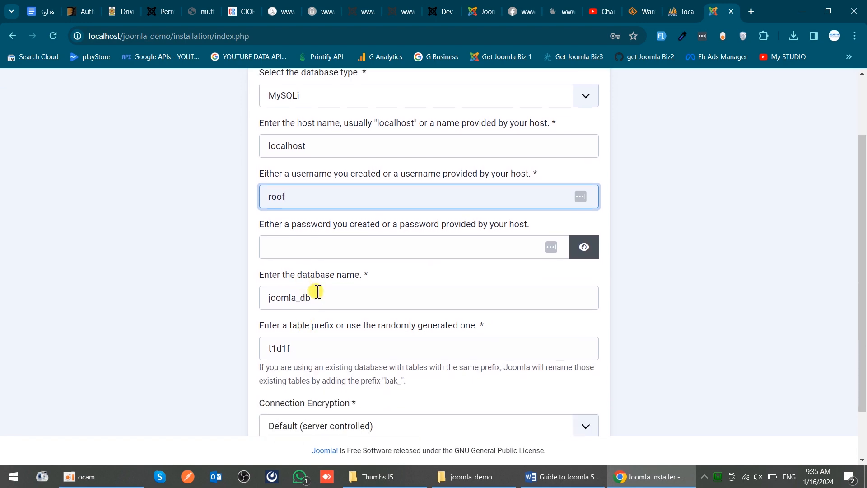
- Change the database name to jooml5 after checking it in phpMyAdmin
click(319, 291)
key(BackSpace)
key(BackSpace)
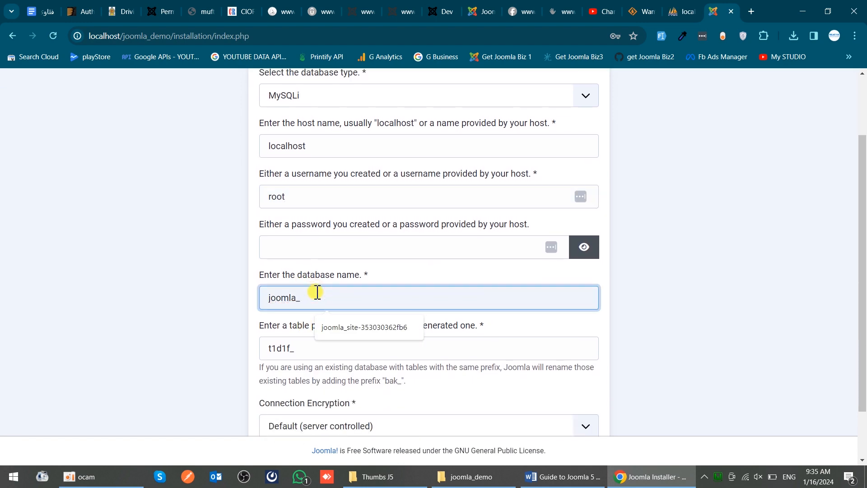
key(ctrl+Tab)
key(ctrl+shift+Tab)
key(ctrl+shift+Tab)
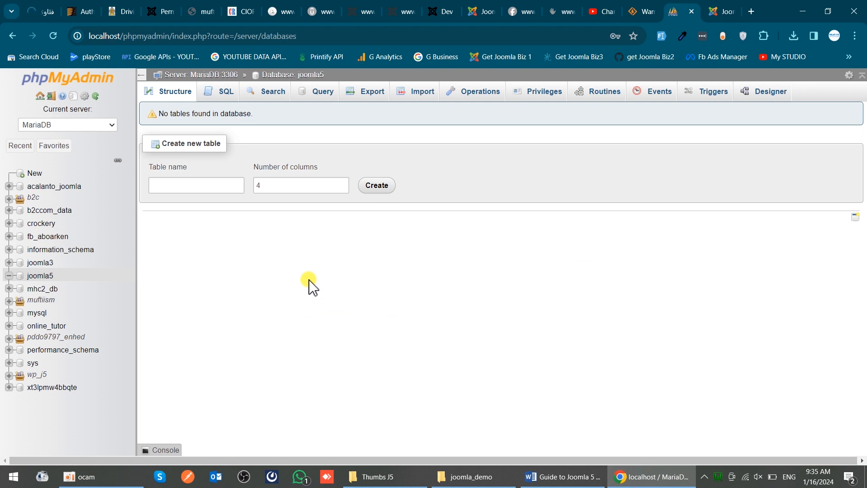
key(ctrl+Tab)
key(BackSpace)
key(BackSpace)
text(5)
- Start the Joomla installation with these database settings
drag(291, 351, 221, 356)
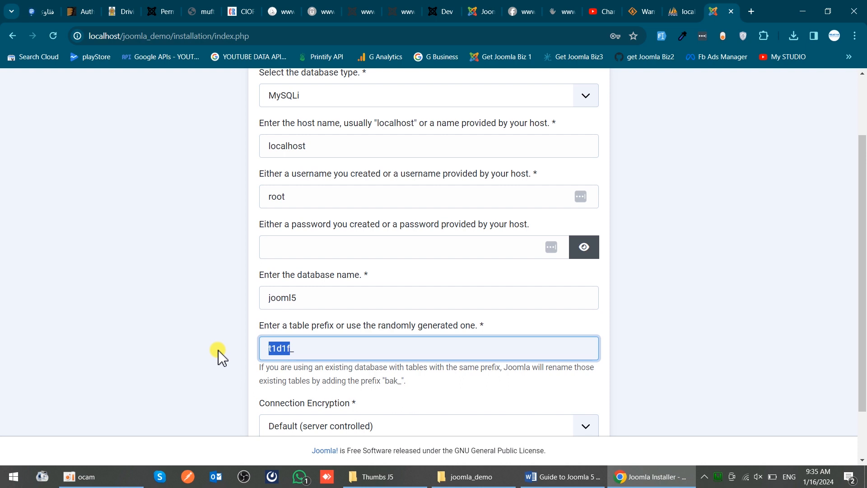
scroll(220, 357, down, 2)
click(430, 406)
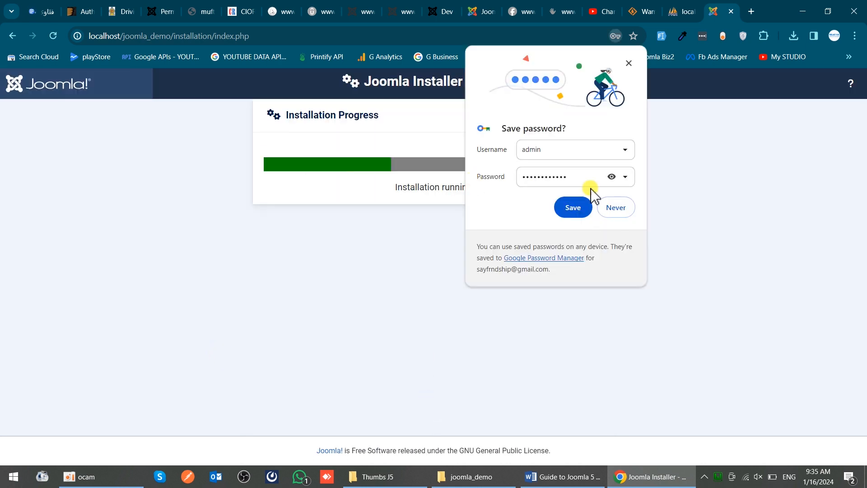
- Decline Chrome's offer to save the password while the installation finishes
click(613, 209)
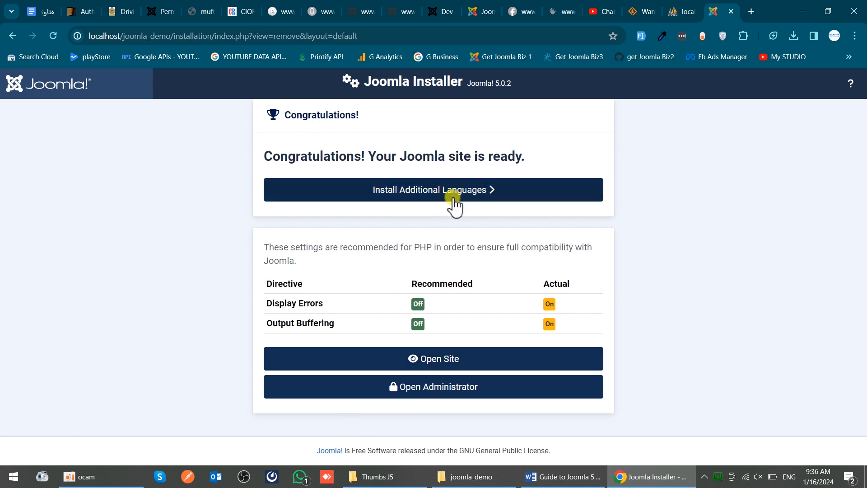
- Tick German (de-DE) in the additional languages list and review the other available languages
click(431, 198)
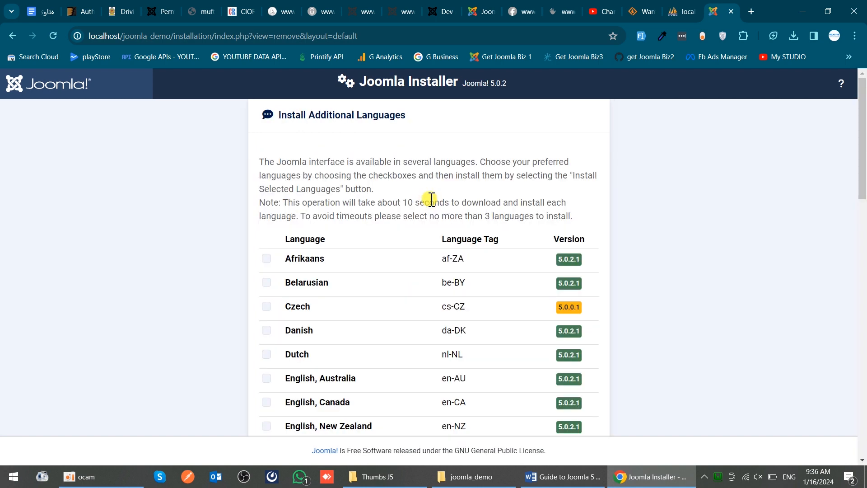
scroll(431, 198, down, 5)
click(266, 355)
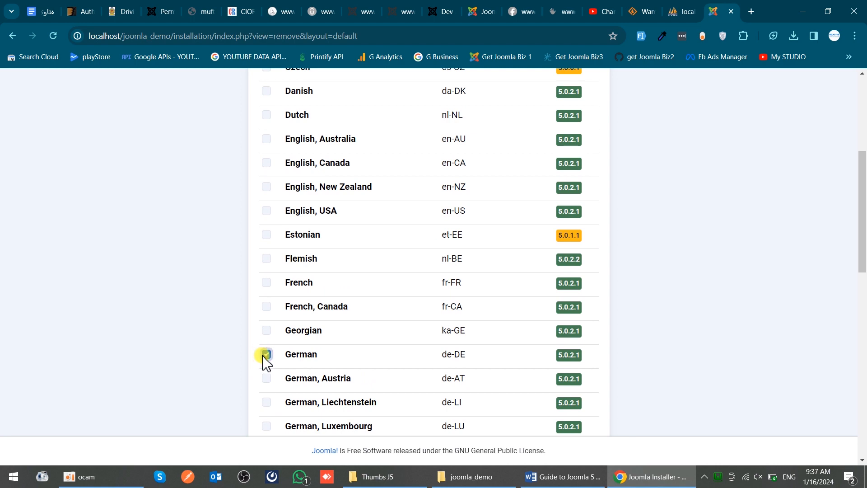
scroll(266, 361, down, 5)
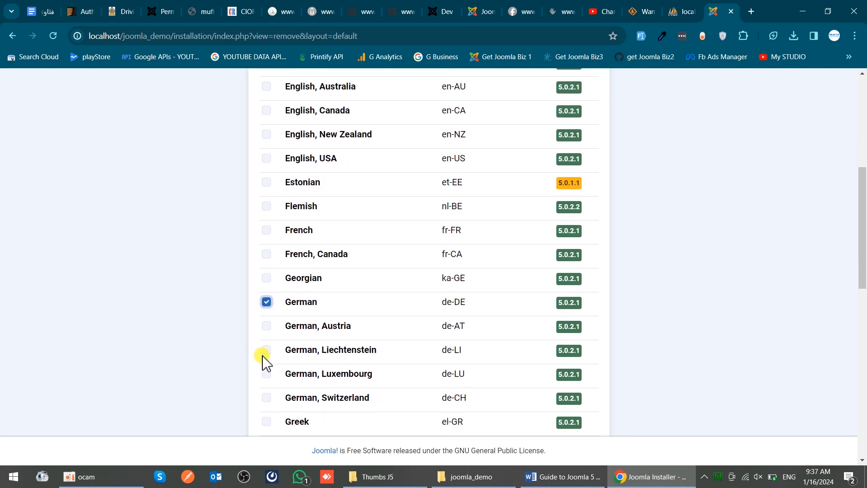
scroll(265, 362, down, 7)
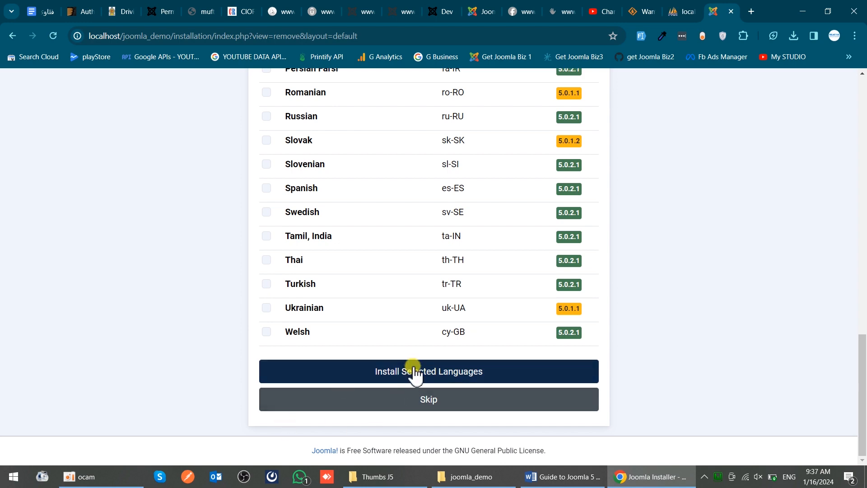
scroll(413, 376, up, 20)
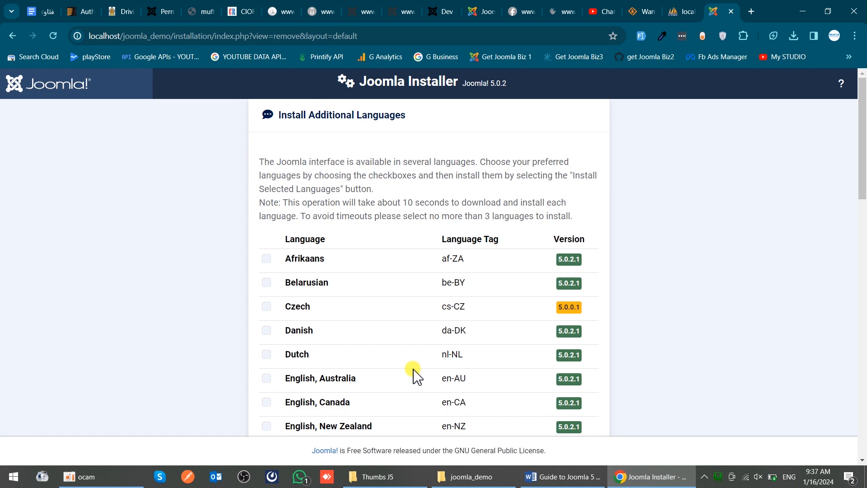
scroll(415, 376, down, 20)
- Install German (de-DE) and confirm English (en-GB) as the default administrator and site language
click(414, 375)
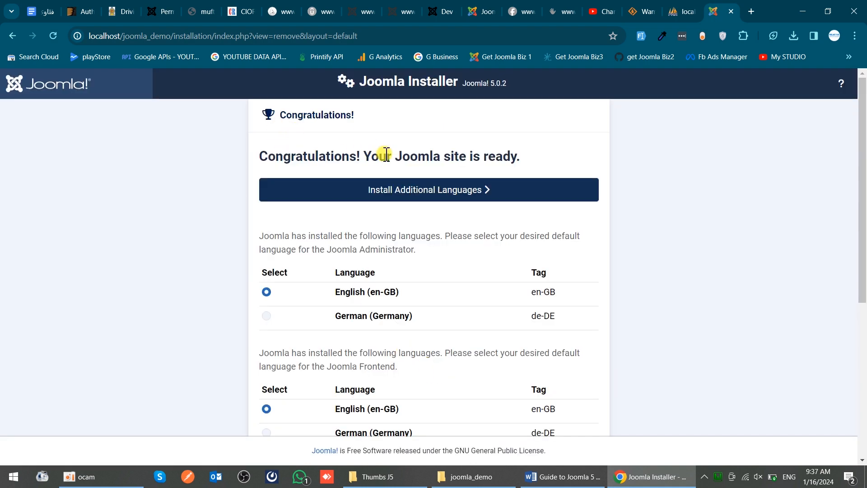
scroll(386, 153, down, 3)
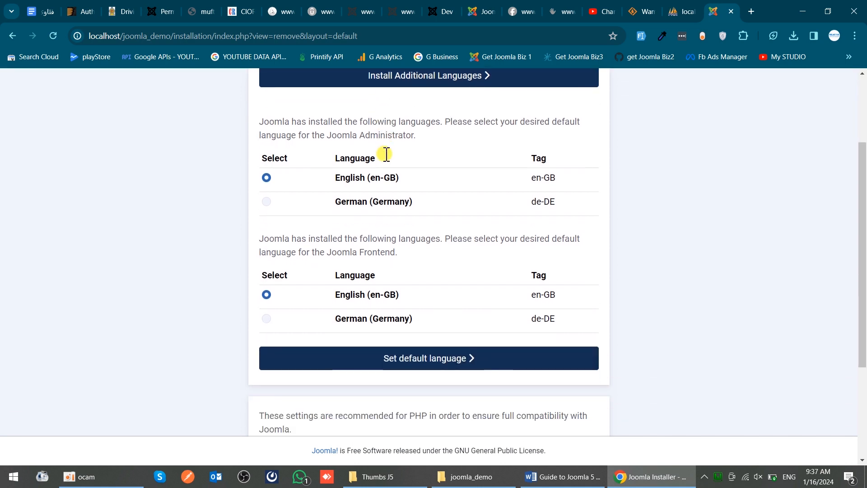
scroll(386, 153, down, 3)
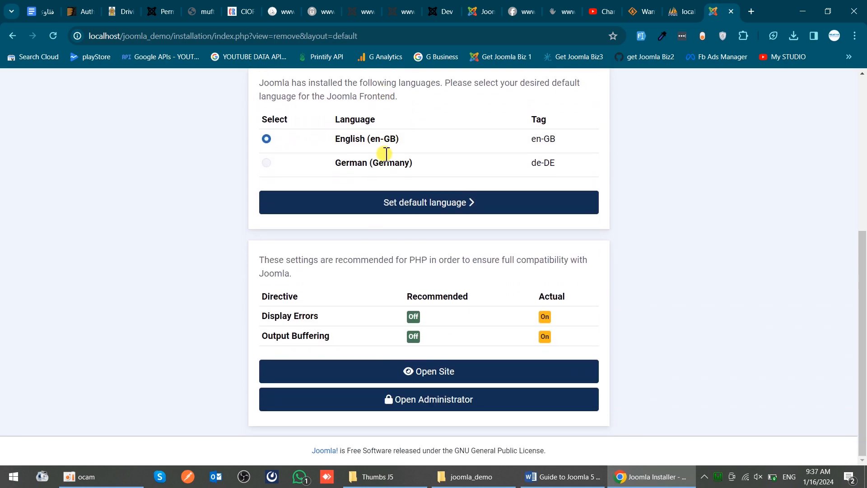
click(391, 204)
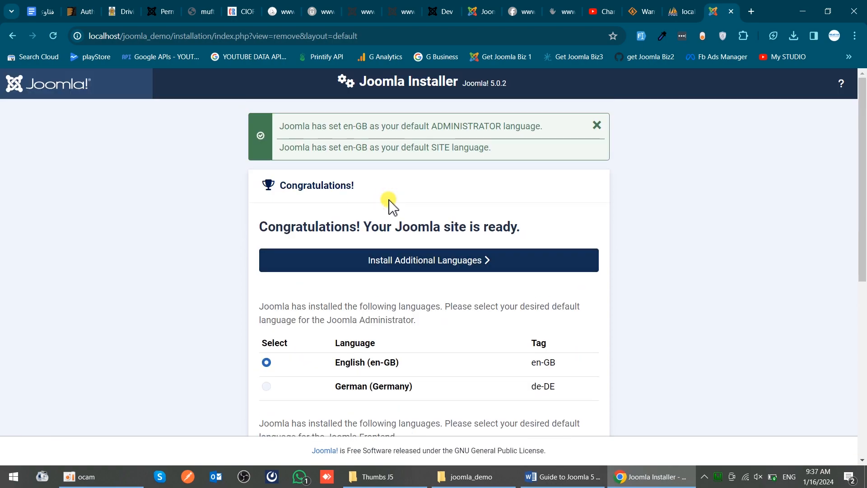